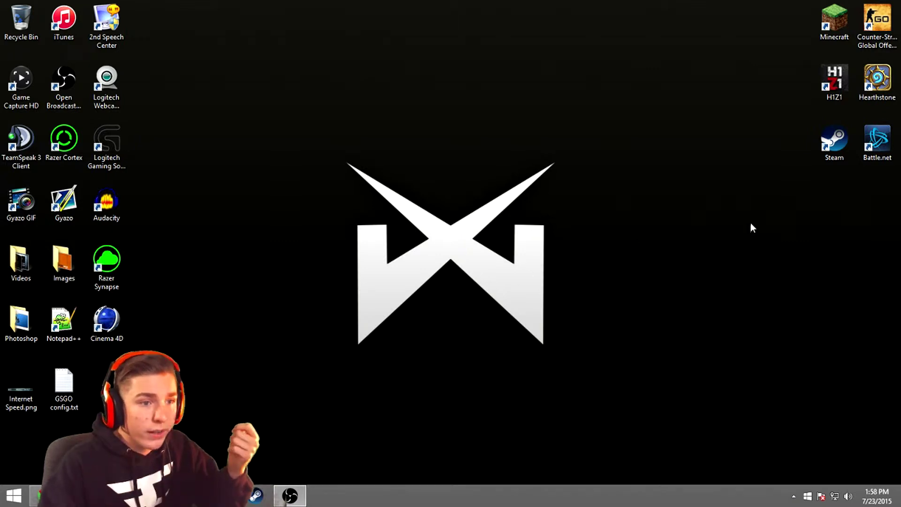
Open Steam and bring up the launch options for Counter-Strike: Global Offensive from the library's detail view
double_click(837, 139)
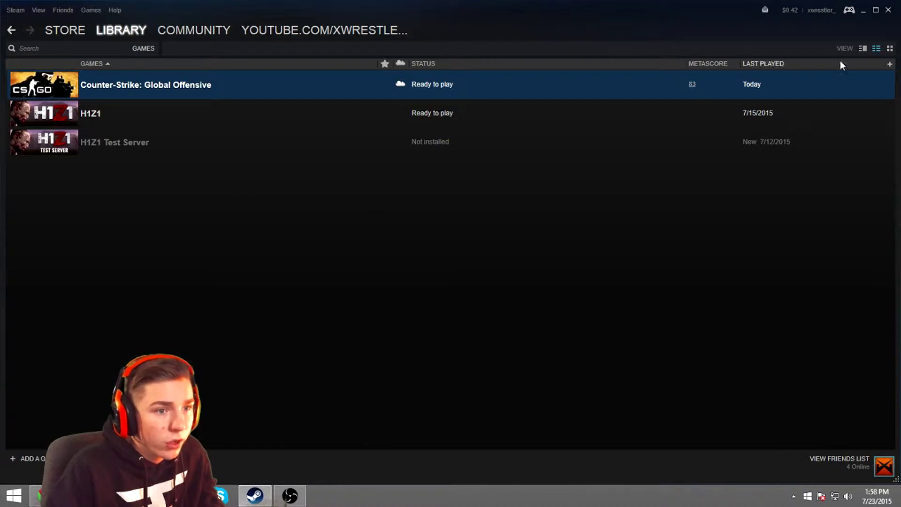
left_click(862, 48)
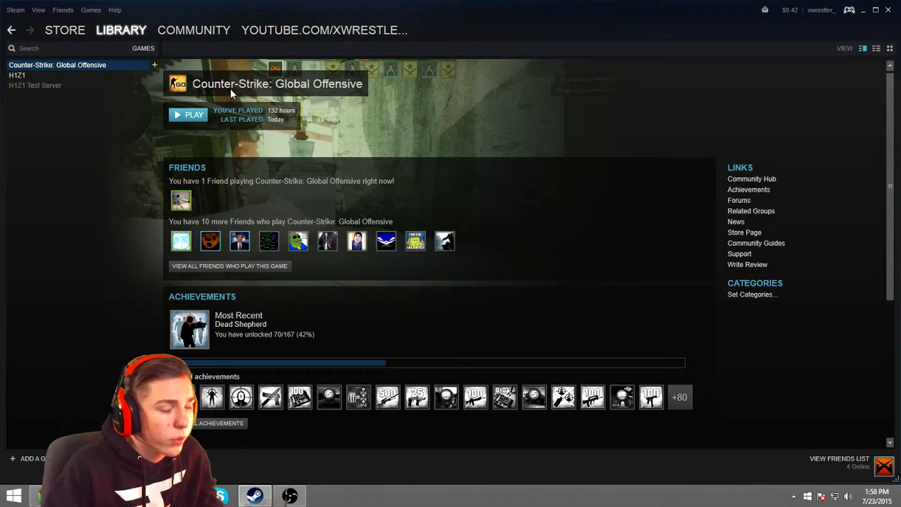
right_click(30, 63)
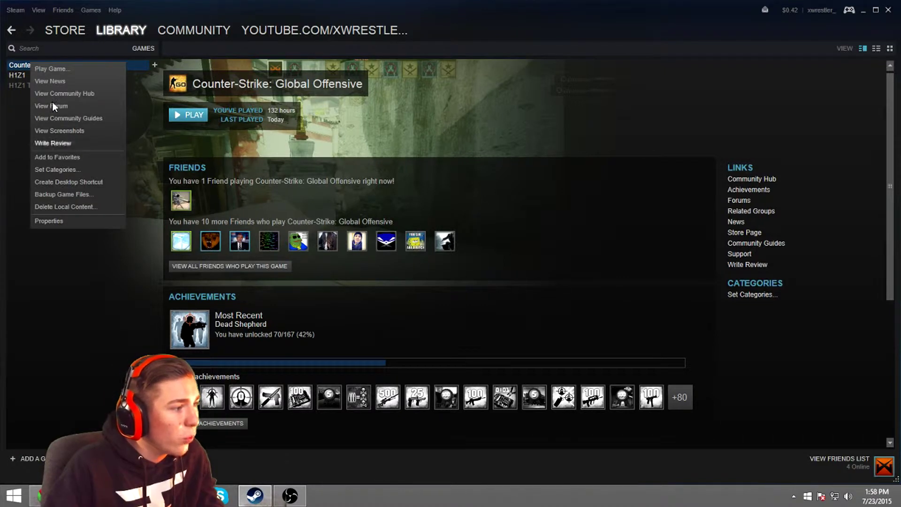
left_click(51, 220)
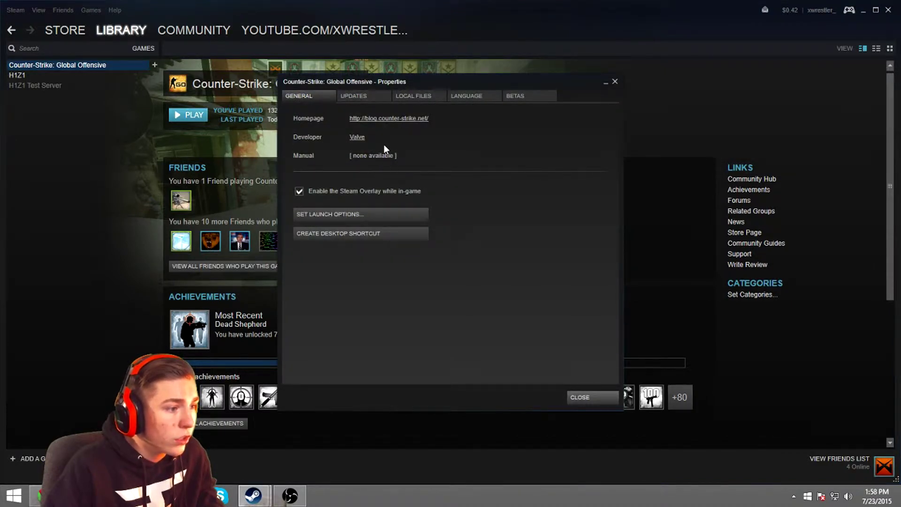
left_click(356, 213)
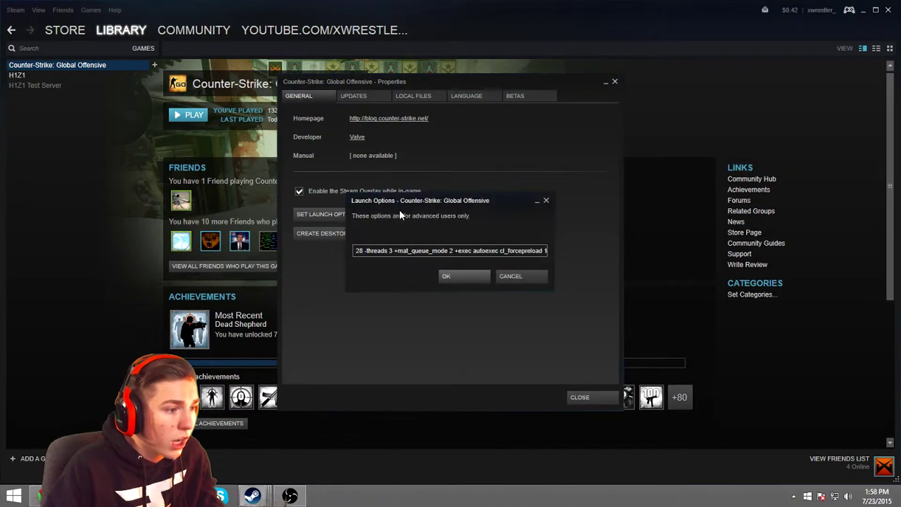
left_click_drag(400, 215, 400, 188)
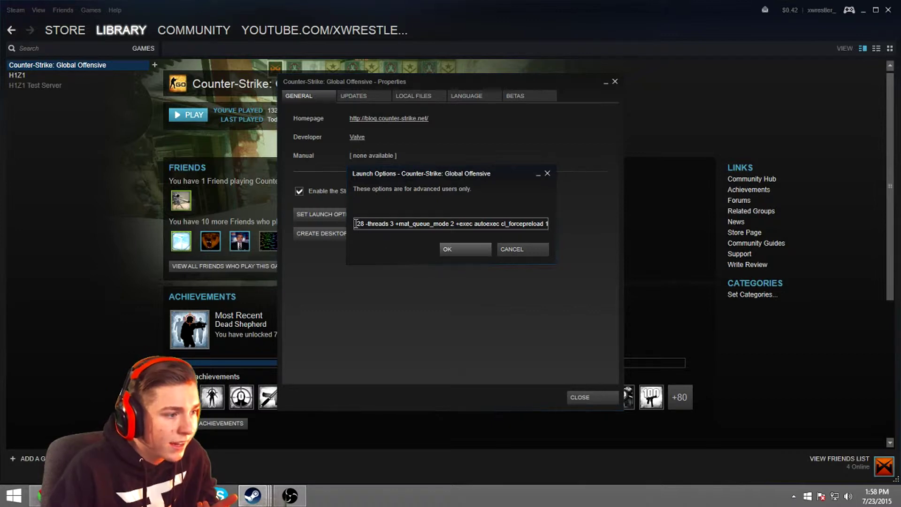
Select the existing launch options text from its end back to its beginning to show the full string
left_click_drag(356, 224, 318, 225)
key("End")
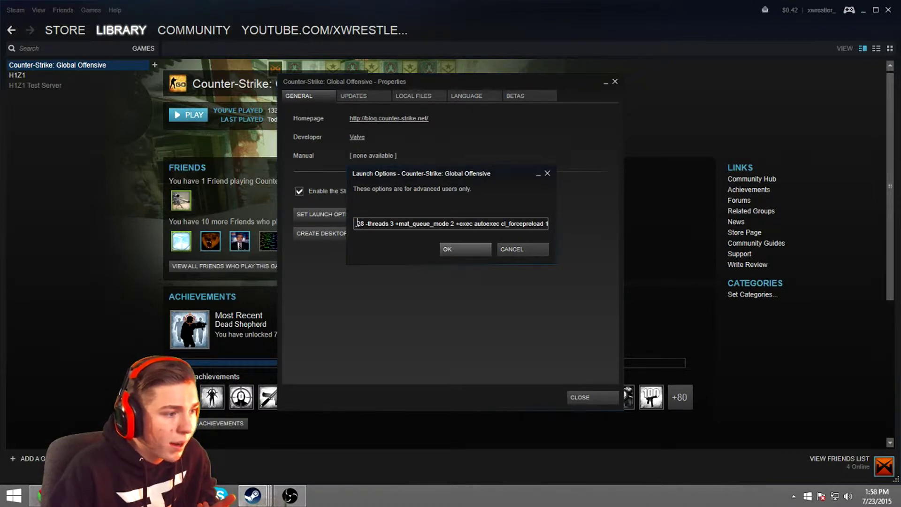
key("shift+Home")
left_click(356, 222)
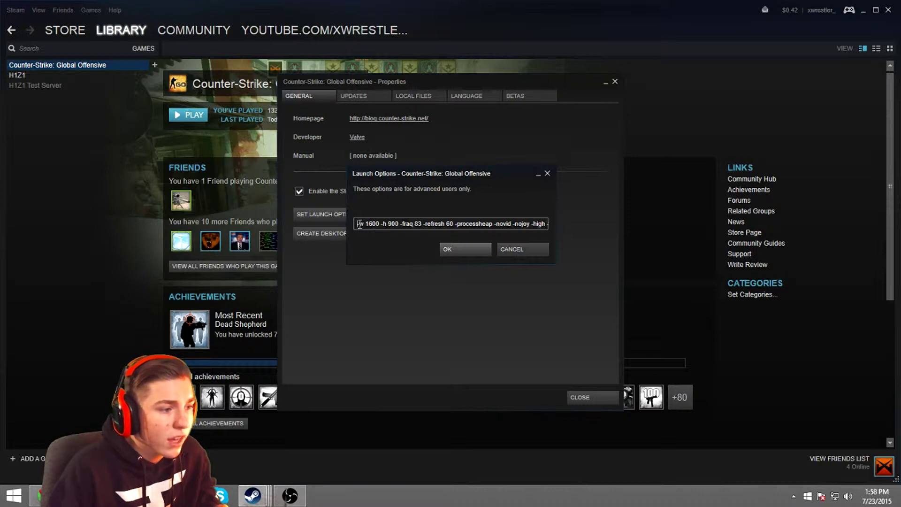
key("End")
key("shift+Home")
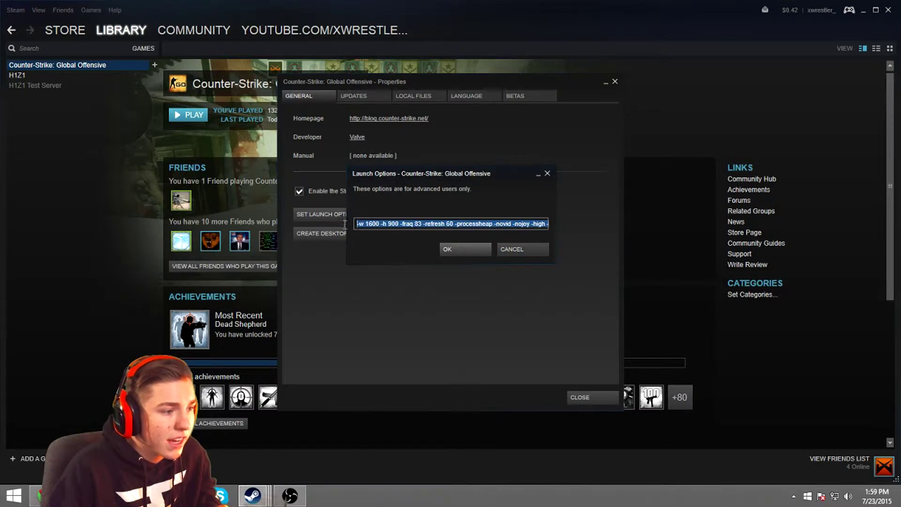
key("End")
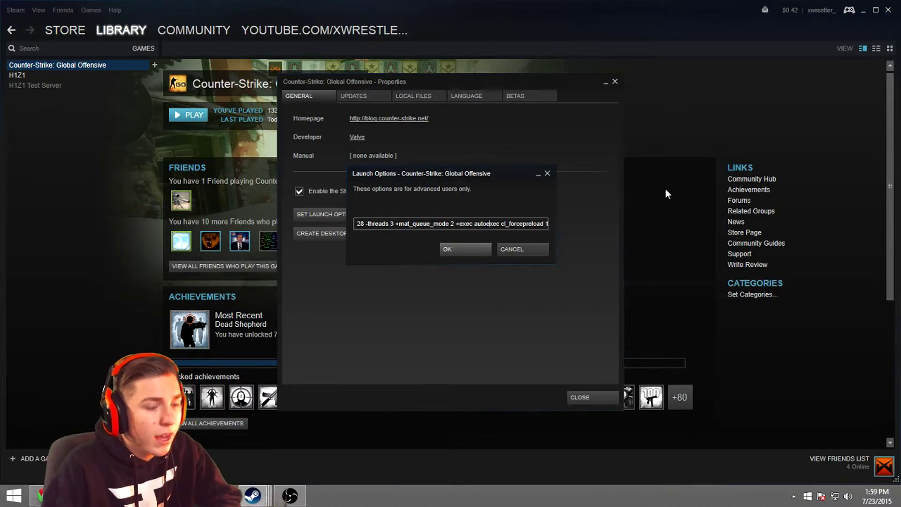
Read through the launch options parameter by parameter, including the width and height settings, and return to the start of the string
key("Left")
key("Left")
key("Left")
key("Left")
key("Left")
key("Left")
key("Left")
key("Left")
key("Left")
key("Left")
key("Left")
key("Left")
key("Left")
key("Left")
key("Left")
key("Left")
key("Left")
key("Left")
key("Left")
key("Left")
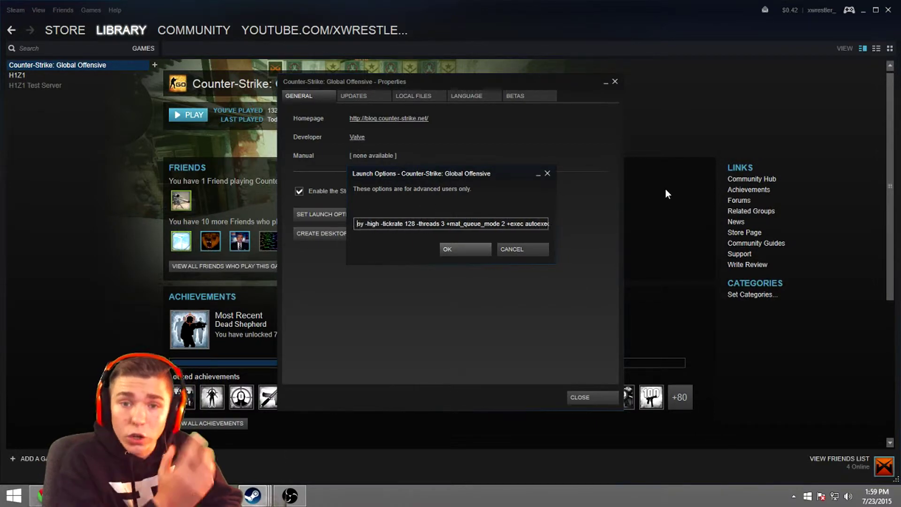
key("Left")
key("Left")
key("Left")
key("Left")
key("Left")
key("Left")
key("Left")
key("Left")
key("Left")
key("Left")
key("Left")
key("Left")
key("Left")
key("Left")
key("Left")
key("Left")
key("Left")
key("Left")
key("Left")
key("Left")
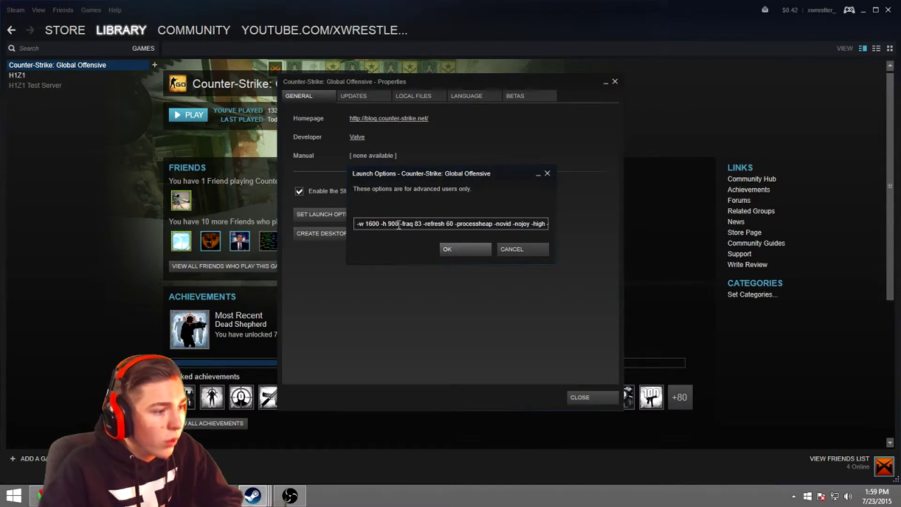
left_click_drag(399, 224, 383, 224)
key("ctrl+a")
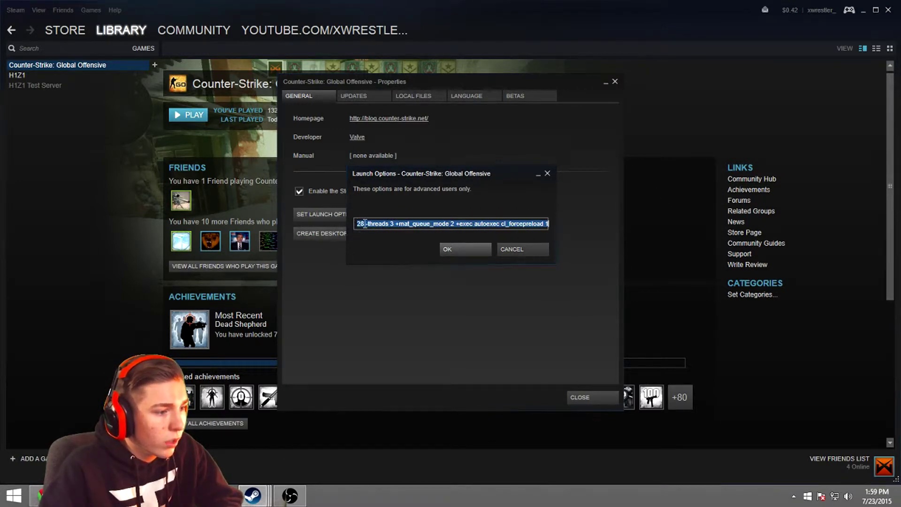
key("Left")
key("Left")
key("Left")
key("Left")
key("Left")
key("Left")
key("Left")
key("Left")
key("Left")
key("Left")
key("Left")
key("Left")
key("Left")
key("Left")
key("Left")
key("Left")
key("Left")
key("Left")
key("Left")
key("Left")
key("Left")
key("Left")
key("Left")
key("Left")
key("Left")
key("Left")
key("Left")
key("Left")
key("Left")
key("Left")
key("Left")
key("Left")
key("Left")
key("Left")
key("Left")
key("Left")
key("Left")
key("Left")
key("Left")
key("Left")
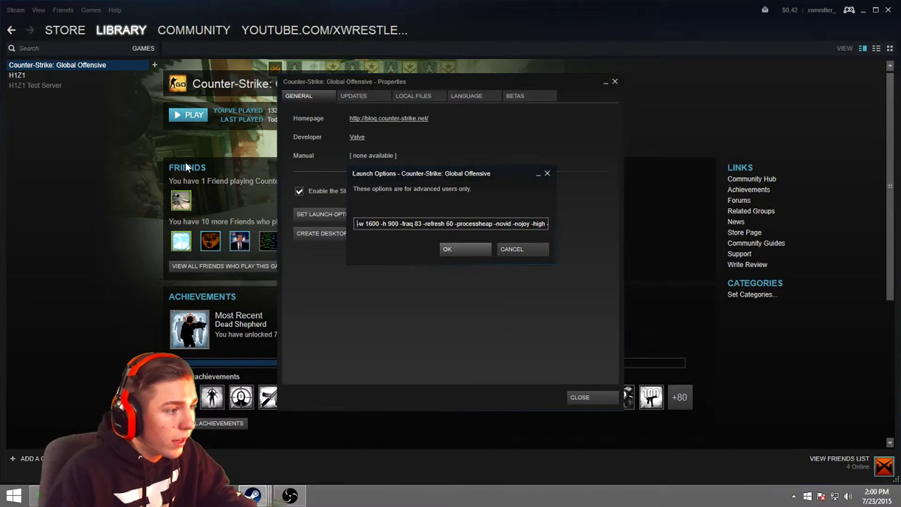
Open Device Manager and expand the Monitors category to find the first monitor's model name
left_click(21, 504)
right_click(20, 504)
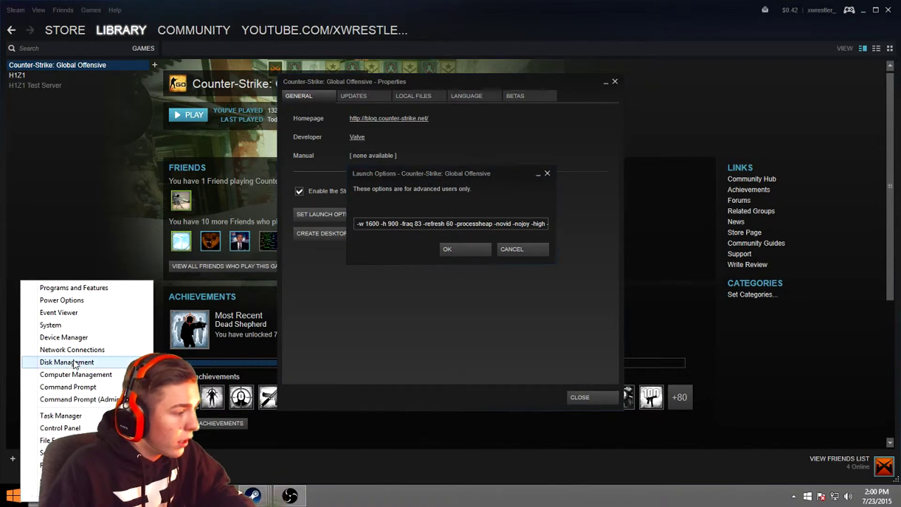
left_click(88, 339)
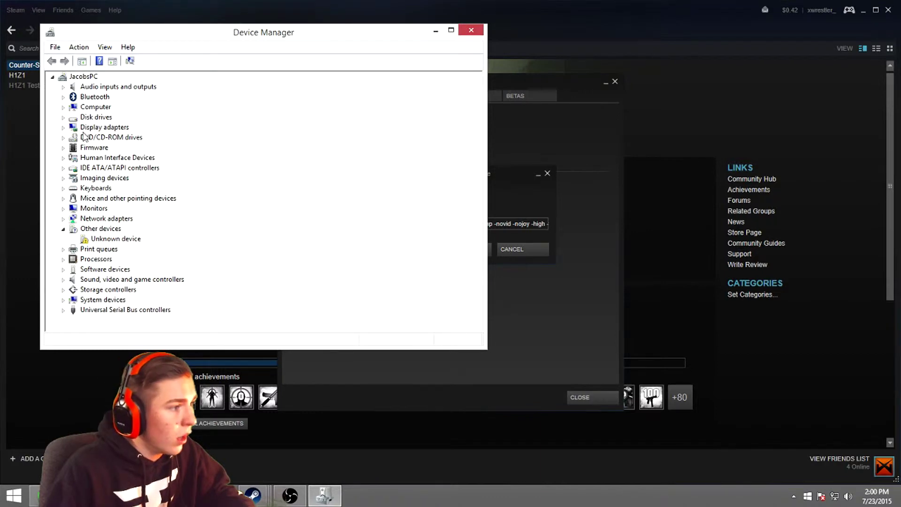
left_click(63, 208)
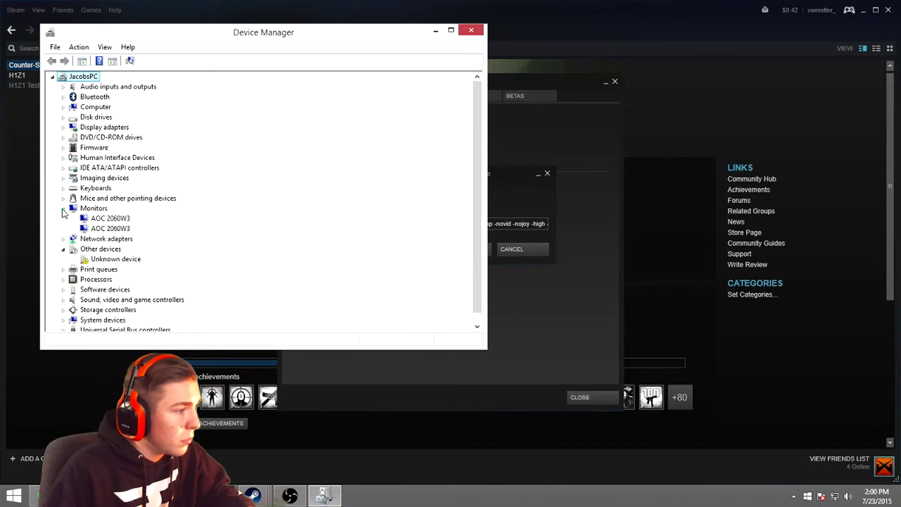
left_click(109, 220)
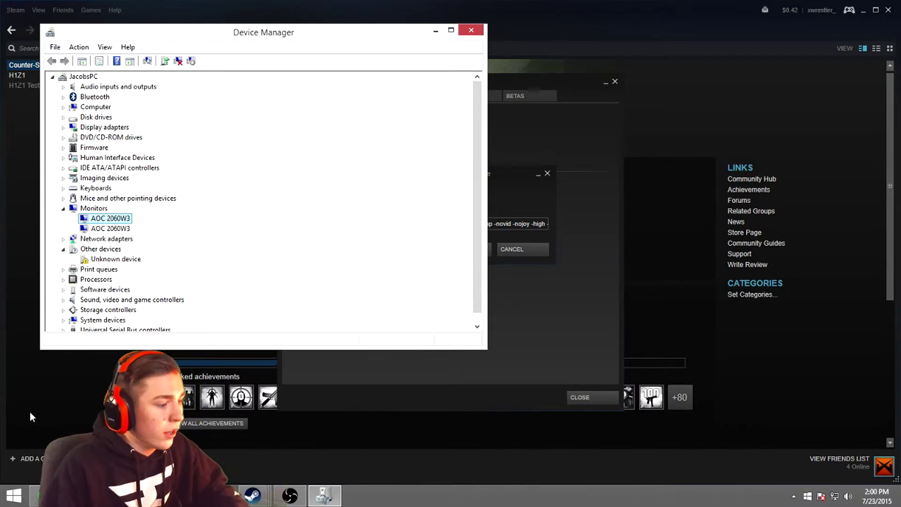
Switch to Google Chrome in a new window, ready for a web search
right_click(37, 495)
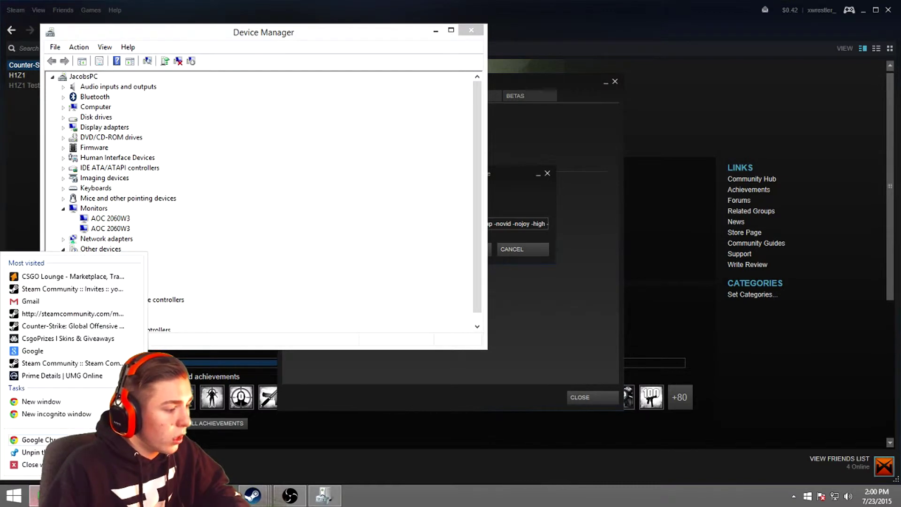
left_click(342, 354)
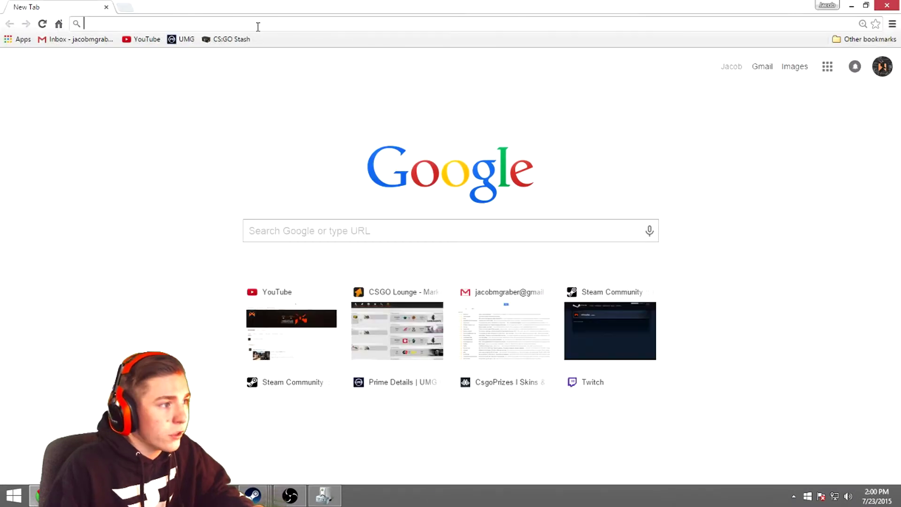
left_click(309, 224)
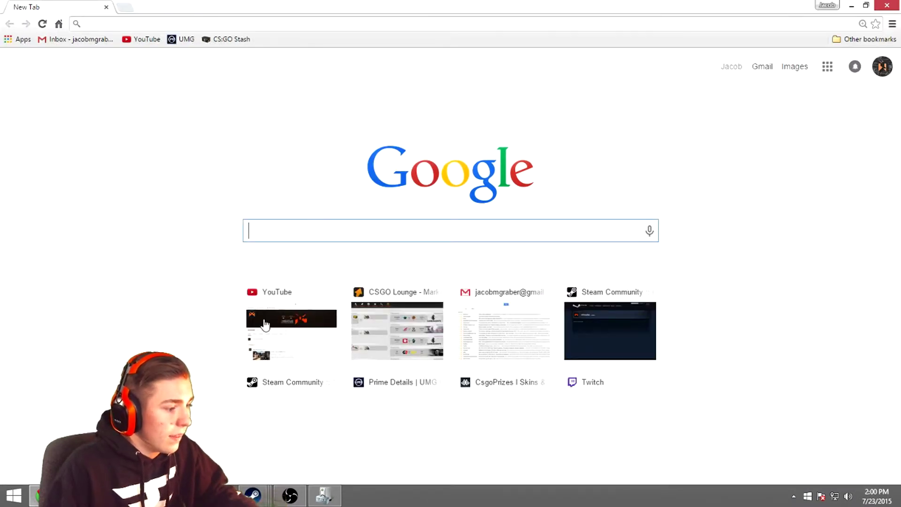
Bring Device Manager to the front, shorten its window and move it aside so the browser stays clear
left_click(37, 495)
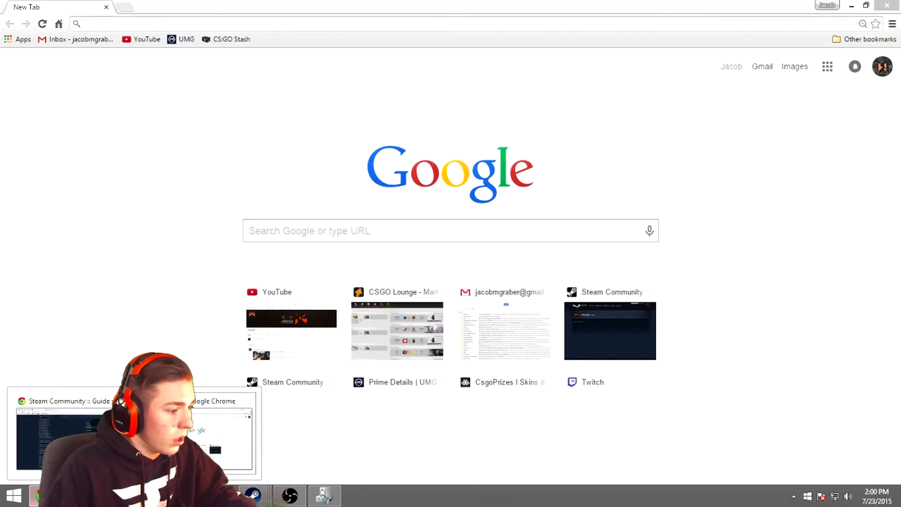
left_click(324, 495)
left_click_drag(206, 21, 206, 94)
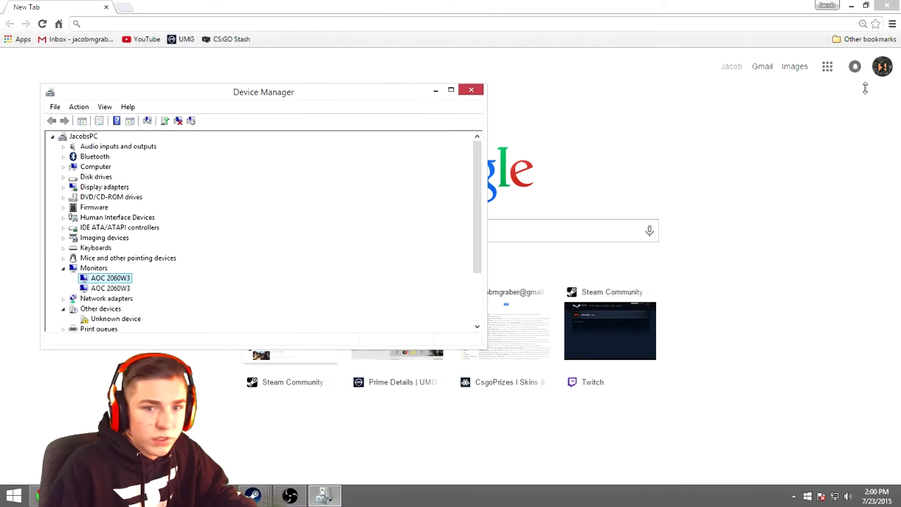
left_click(436, 116)
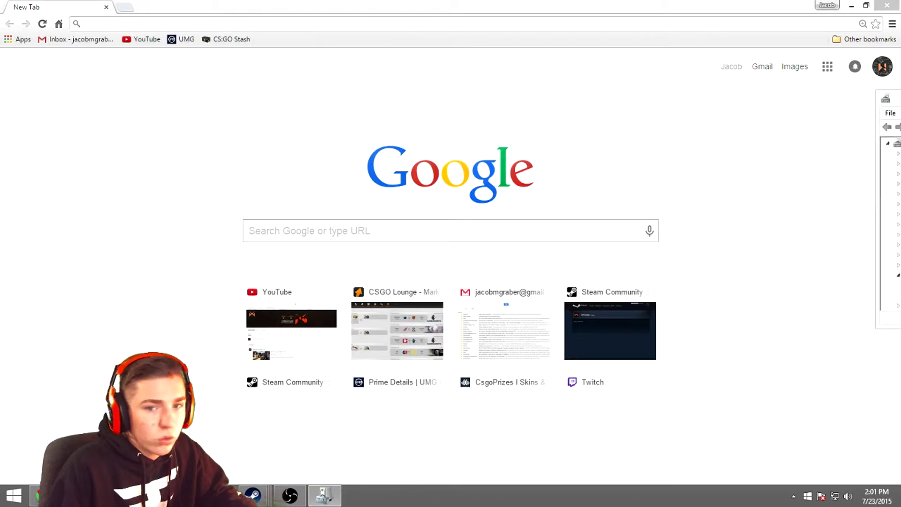
Search Google for the monitor model "aoc 2060w3"
left_click(356, 225)
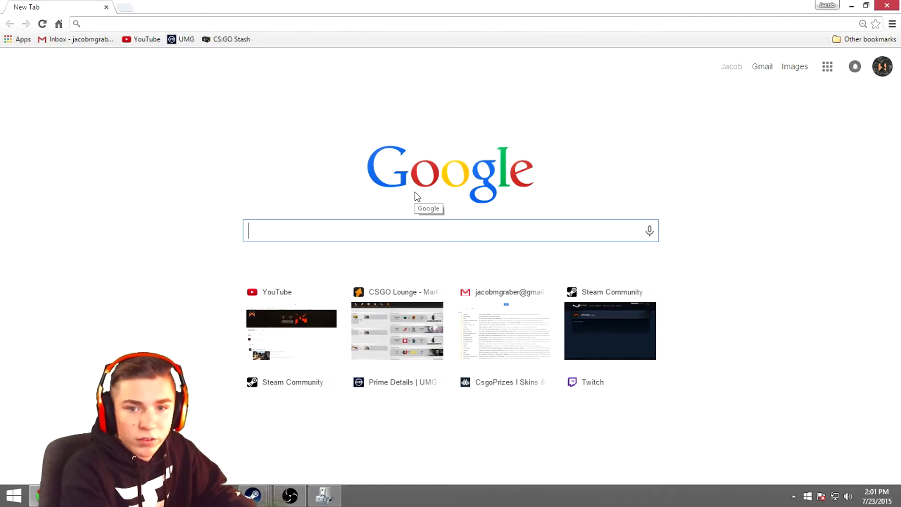
type("aoc")
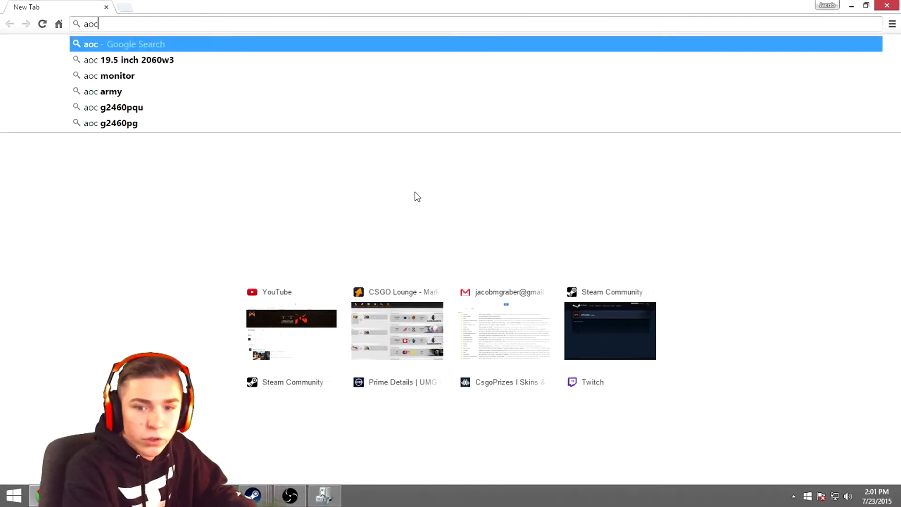
type(" 20")
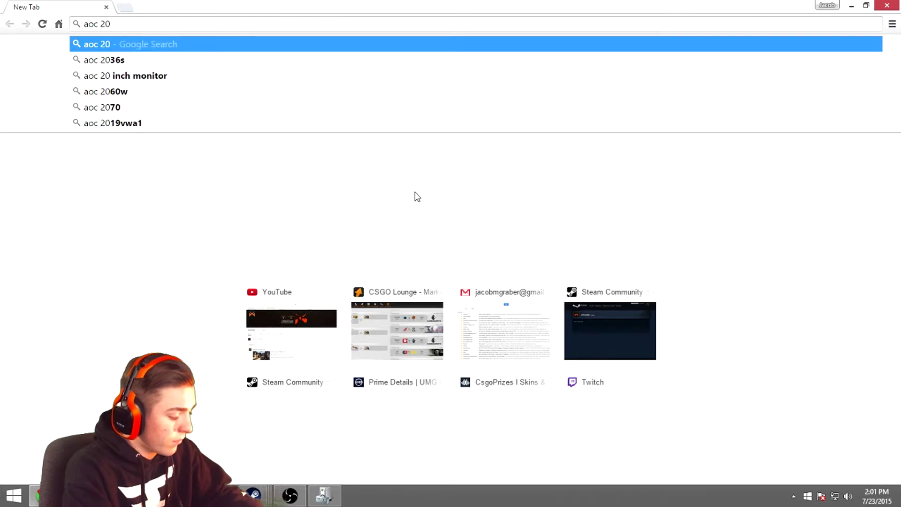
type("60")
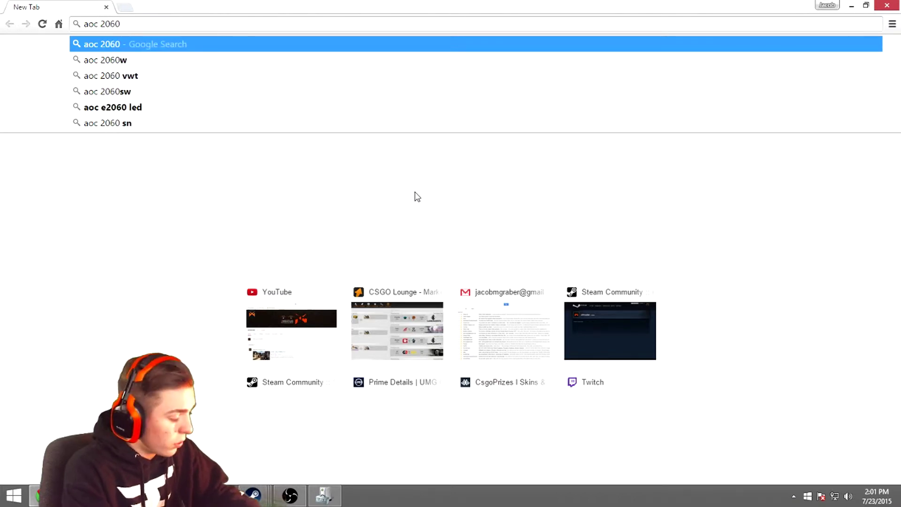
type("w3")
key("Return")
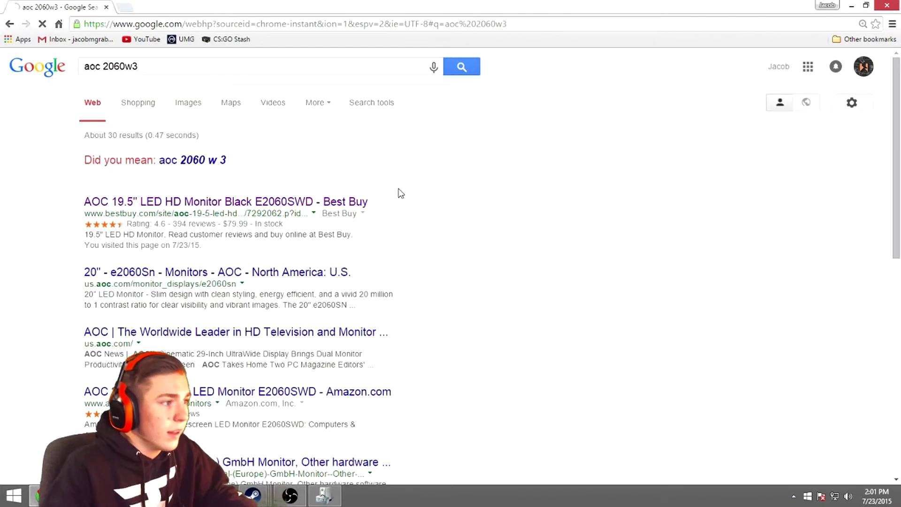
Refine the search to "aoc 2060w3 19.5" and open the Best Buy page for the AOC 19.5" LED HD monitor
left_click(154, 66)
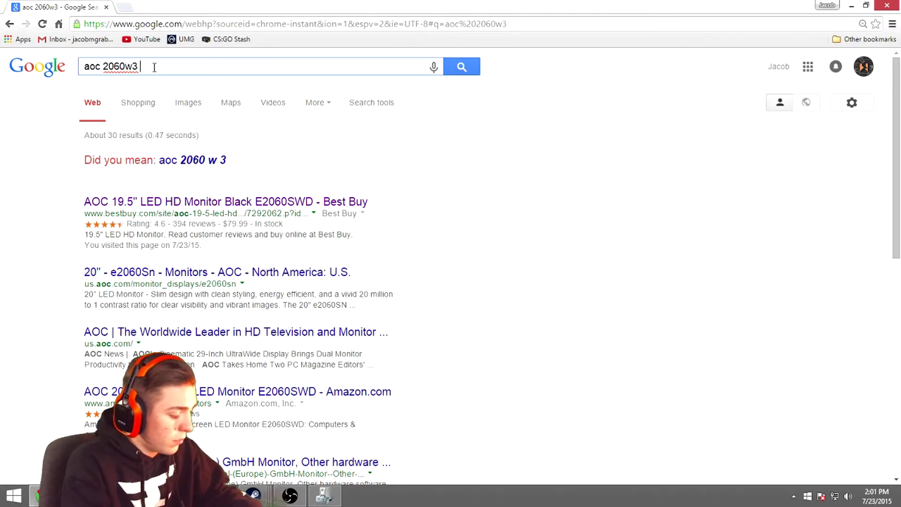
type("19.5")
key("Return")
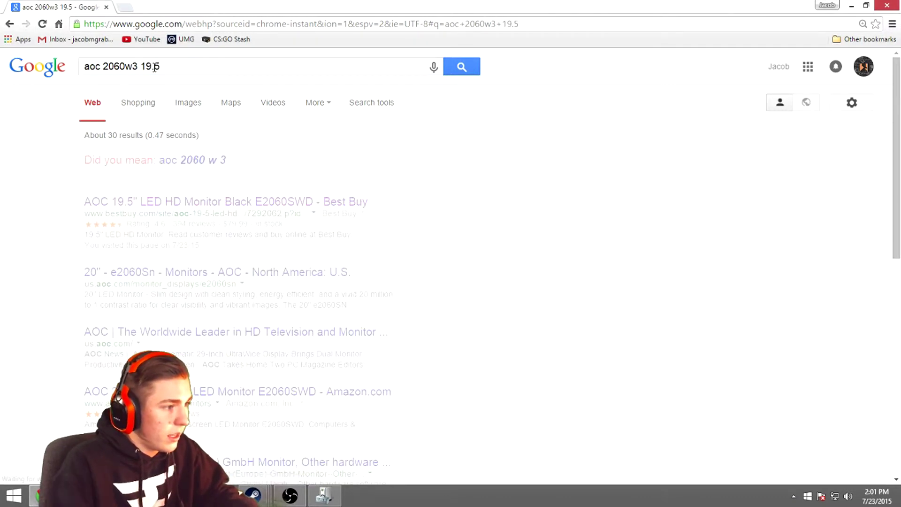
left_click(161, 163)
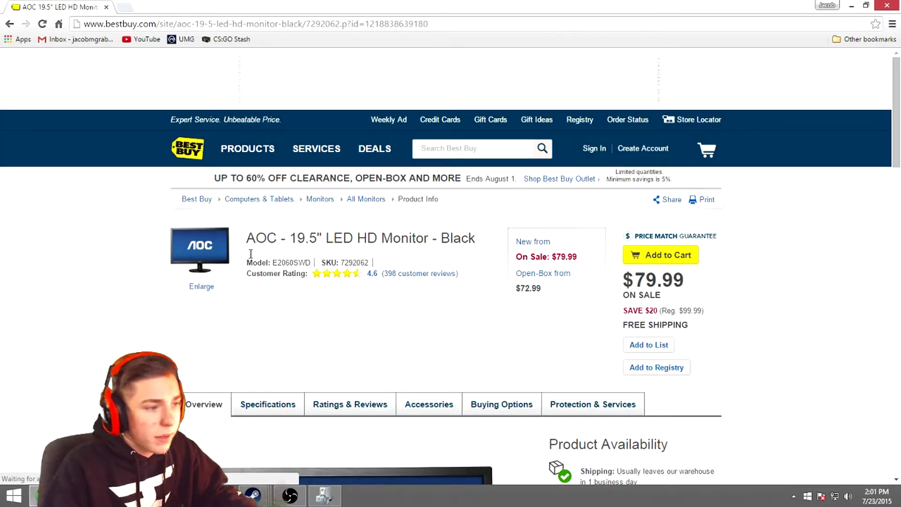
Examine the monitor's specifications for its horizontal frequency, refresh rate and maximum resolution
scroll(251, 253, "down", 6)
left_click(268, 124)
scroll(267, 127, "down", 3)
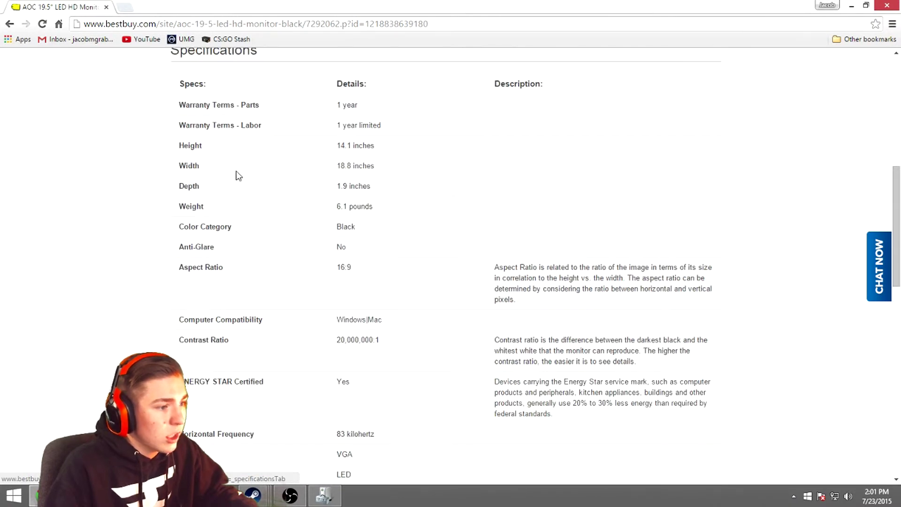
scroll(241, 184, "down", 2)
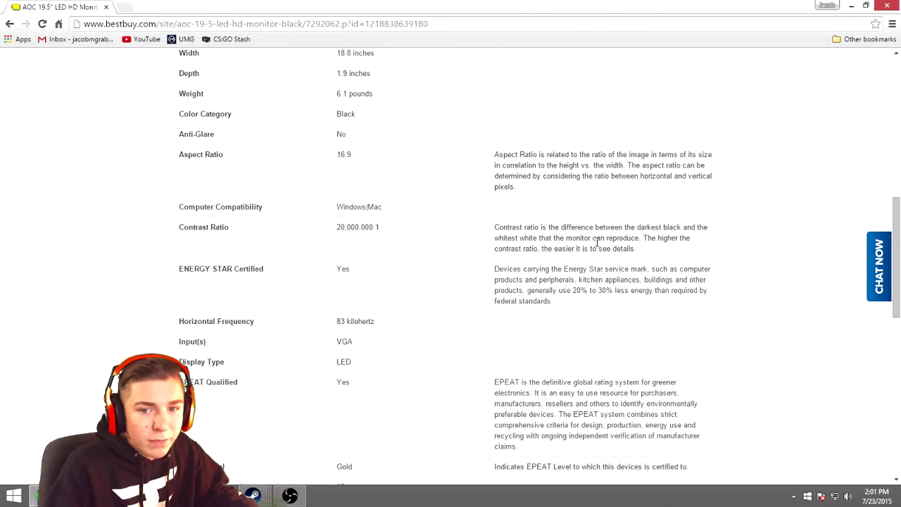
scroll(392, 248, "down", 2)
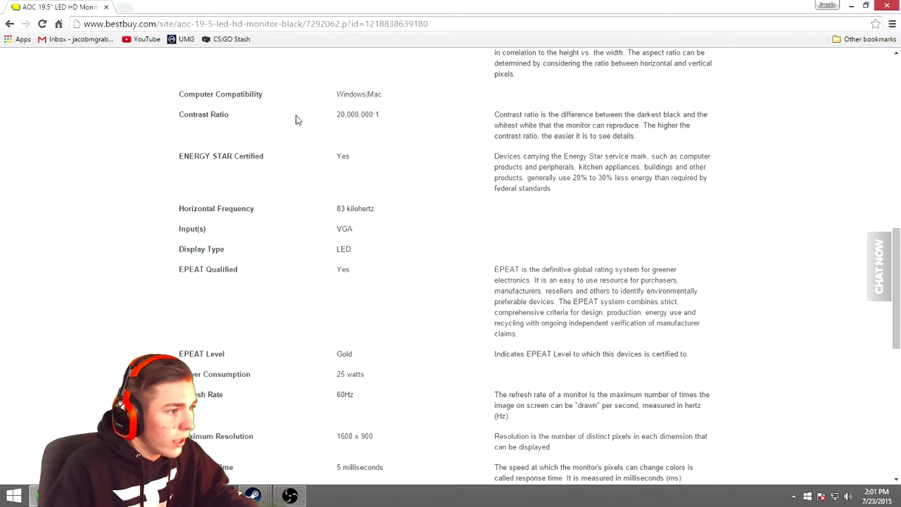
Highlight the horizontal frequency, refresh rate and maximum resolution entries in the monitor's specification list
left_click_drag(179, 209, 425, 228)
left_click(408, 235)
scroll(408, 235, "down", 3)
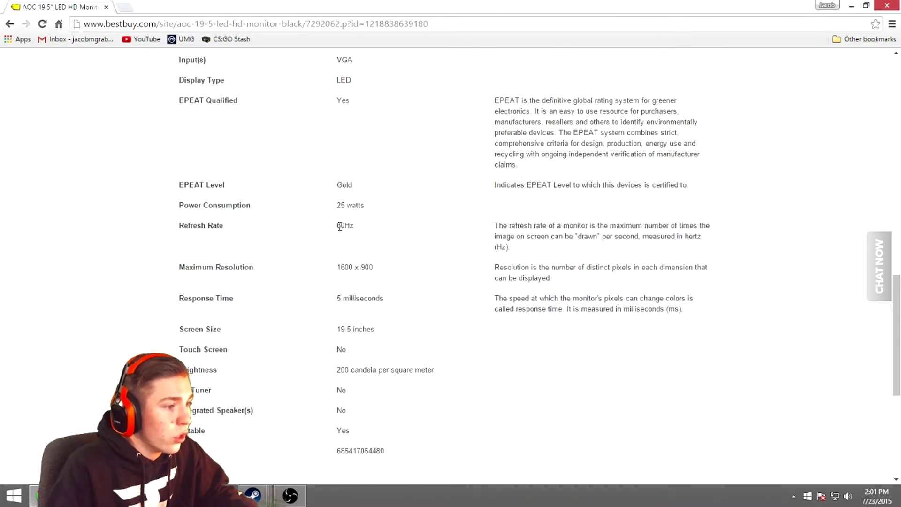
left_click_drag(185, 223, 357, 231)
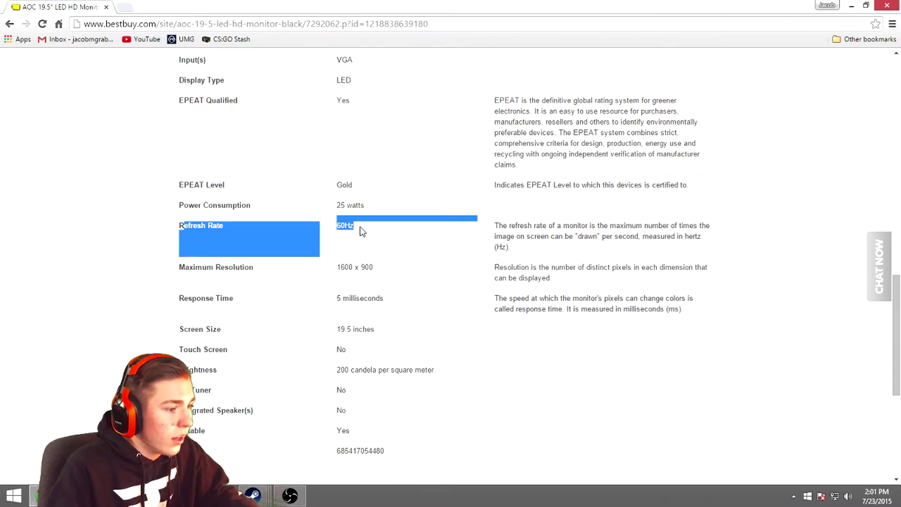
scroll(361, 230, "down", 1)
left_click(360, 227)
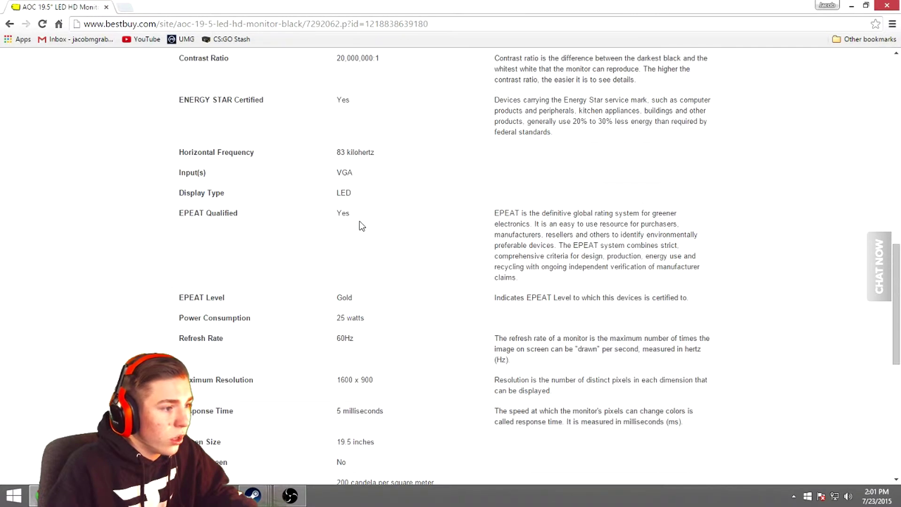
scroll(362, 226, "up", 8)
scroll(363, 200, "down", 6)
scroll(364, 200, "down", 5)
left_click_drag(241, 266, 375, 265)
left_click(375, 266)
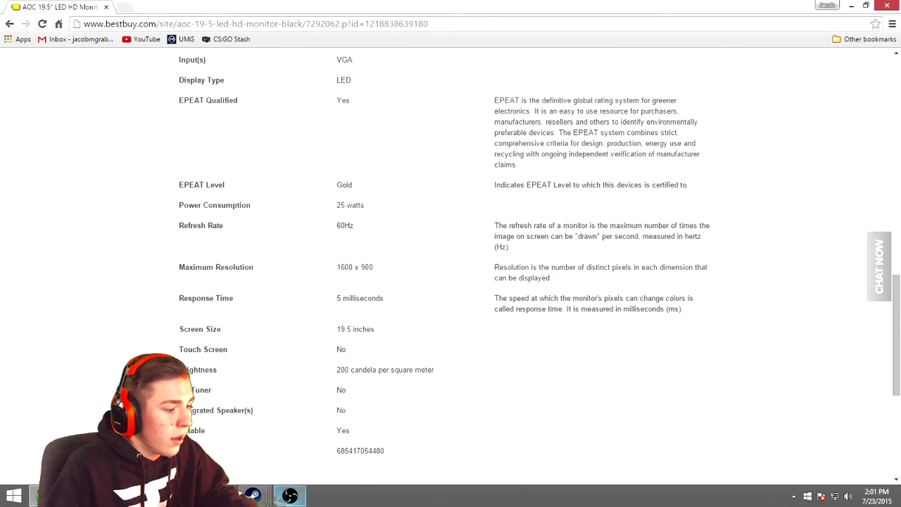
Switch to Steam and compare the Counter-Strike: Global Offensive launch options with the monitor's specifications in the browser
mouse_move(253, 495)
left_click(351, 435)
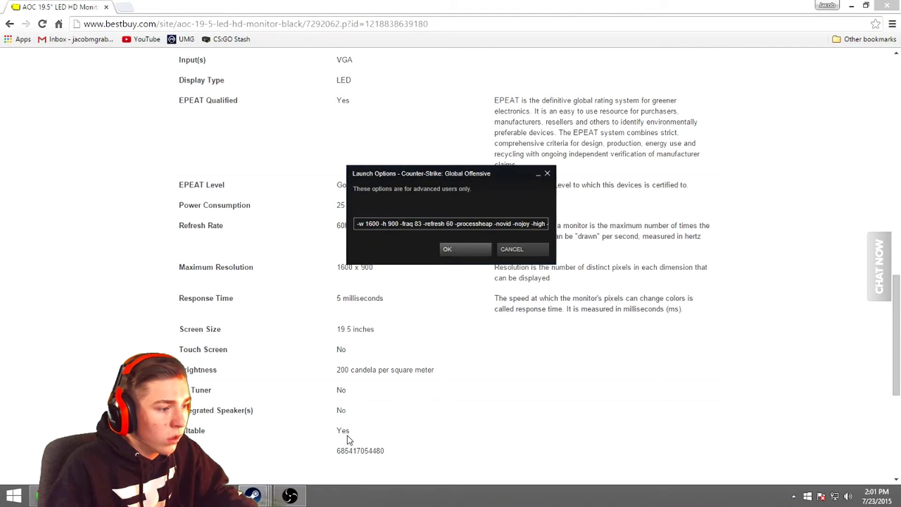
left_click(253, 495)
left_click(282, 431)
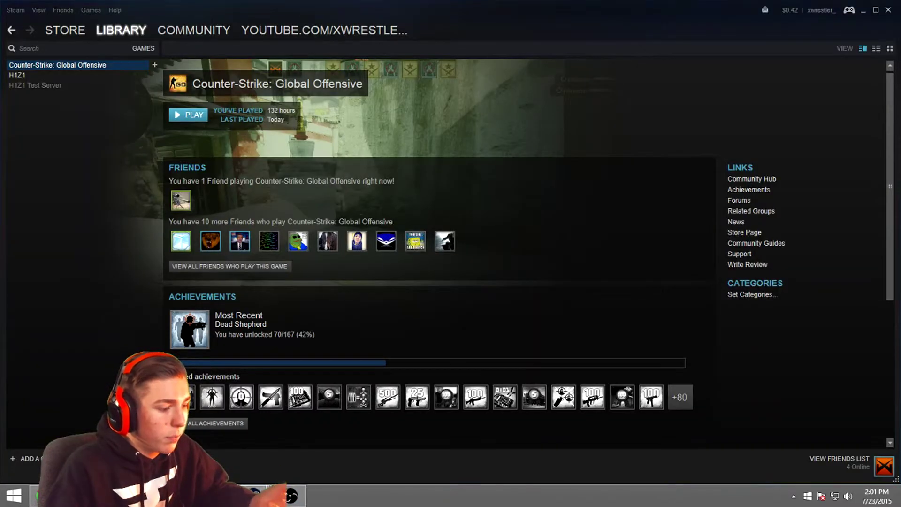
mouse_move(253, 494)
left_click(337, 435)
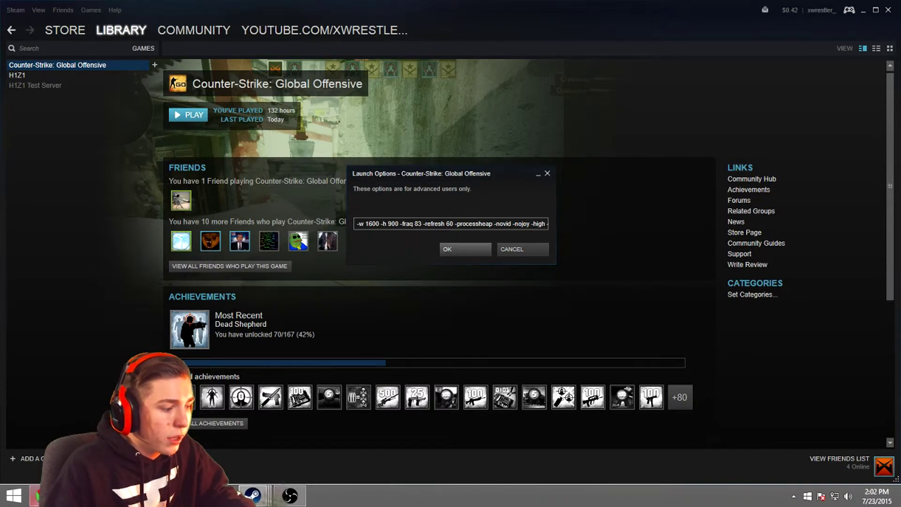
left_click(197, 436)
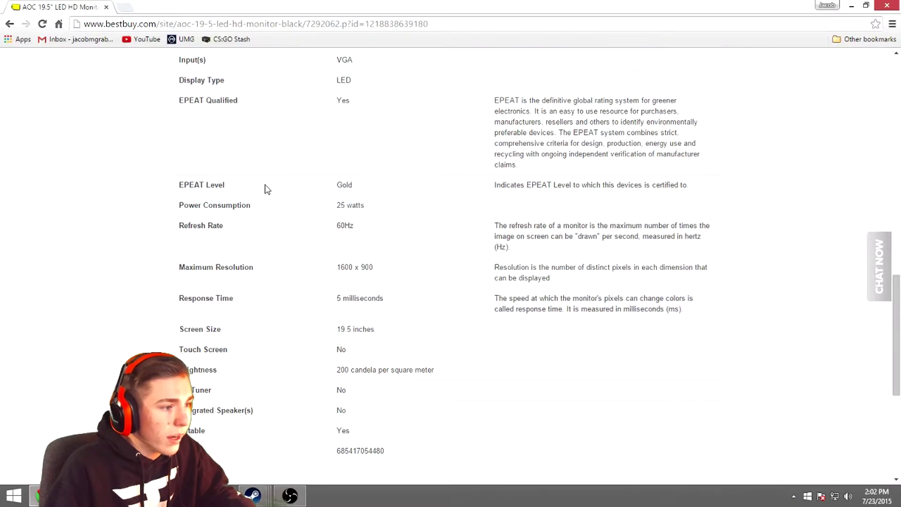
scroll(310, 383, "up", 3)
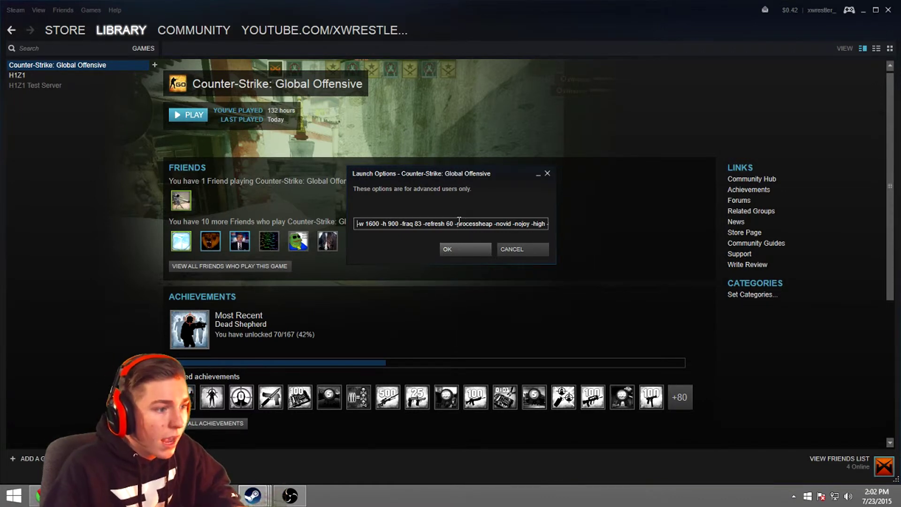
Highlight the -processheap and -novid parameters in the Counter-Strike: Global Offensive launch options
left_click_drag(456, 223, 512, 225)
left_click(494, 225)
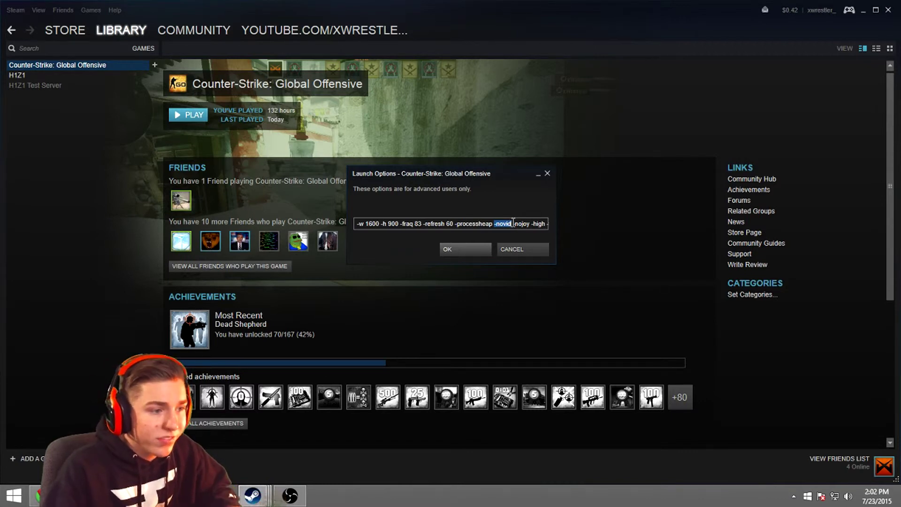
mouse_move(513, 223)
left_mouse_down()
mouse_move(541, 225)
mouse_move(347, 224)
mouse_move(515, 224)
left_mouse_up()
left_click(509, 224)
Read through the rest of the launch options line, from -nojoy and -high through -tickrate, -threads and +mat_queue_mode to cl_forcepreload
key("Left")
key("Left")
key("Left")
key("Left")
key("Left")
key("Left")
key("Left")
key("Left")
key("Left")
key("Left")
key("Left")
key("Left")
key("Left")
key("Left")
key("Left")
key("Left")
key("Left")
key("Left")
key("Left")
key("Left")
key("Left")
key("Left")
key("Left")
key("Left")
key("Left")
key("Left")
key("Left")
key("Left")
key("Left")
key("Left")
key("Left")
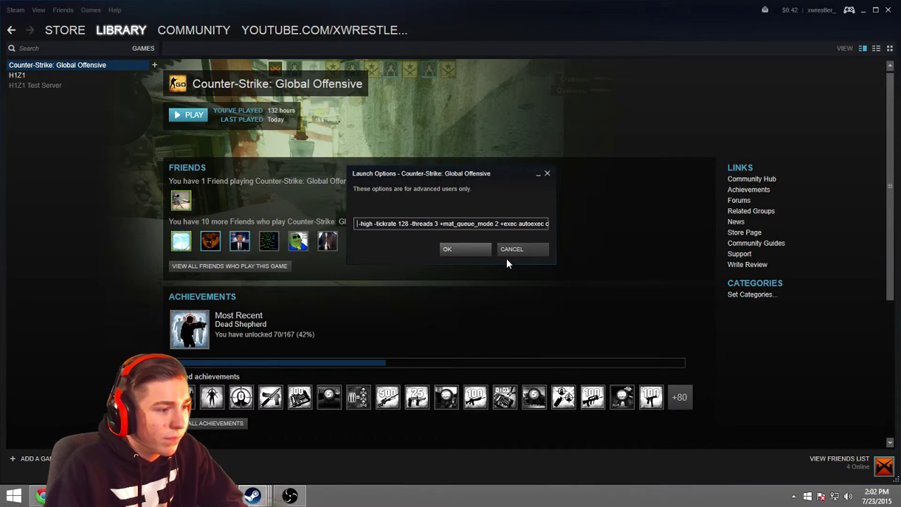
key("Right")
key("Right")
key("Right")
key("Right")
key("Right")
key("Right")
key("Right")
key("Right")
key("Right")
key("Right")
key("Right")
key("Right")
key("Right")
key("Right")
key("Right")
key("Right")
key("Right")
key("Right")
key("Right")
key("Right")
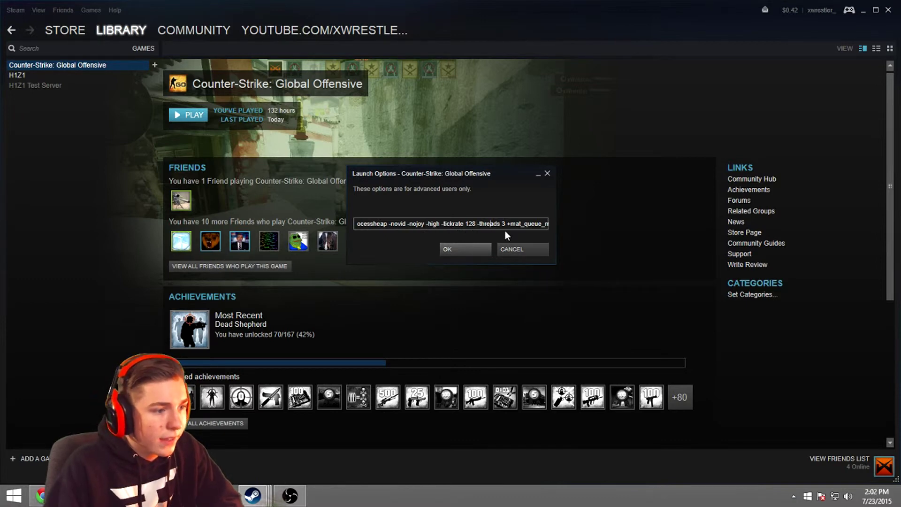
key("Right")
key("Right")
key("Right")
key("Right")
key("Right")
key("Right")
key("Right")
key("Right")
key("Right")
key("Right")
key("Right")
key("Right")
key("Right")
key("Right")
key("Right")
key("Right")
key("Right")
key("Right")
key("Right")
key("Right")
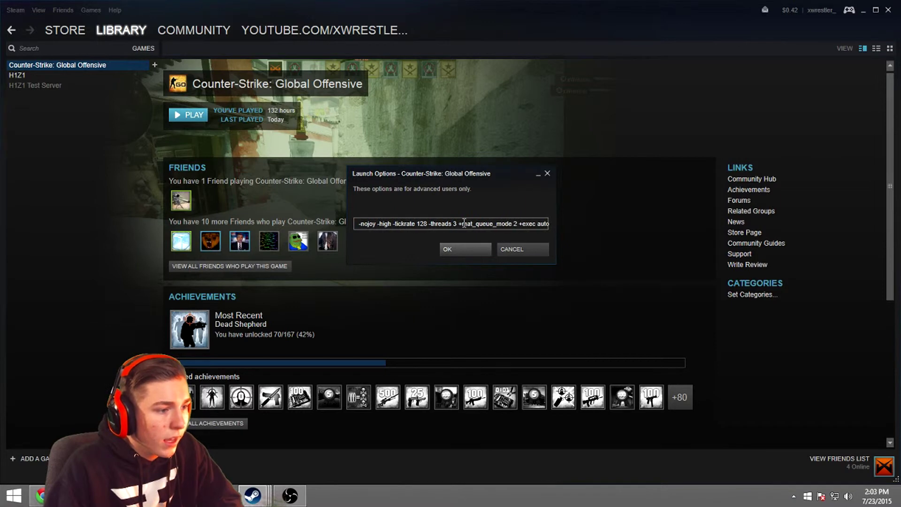
key("Right")
key("Right")
key("Right")
key("Right")
key("Right")
key("Right")
key("Right")
key("Right")
key("Right")
key("Right")
key("Right")
key("Right")
key("Right")
key("Right")
key("Right")
key("Right")
key("Right")
key("Right")
key("Right")
key("Right")
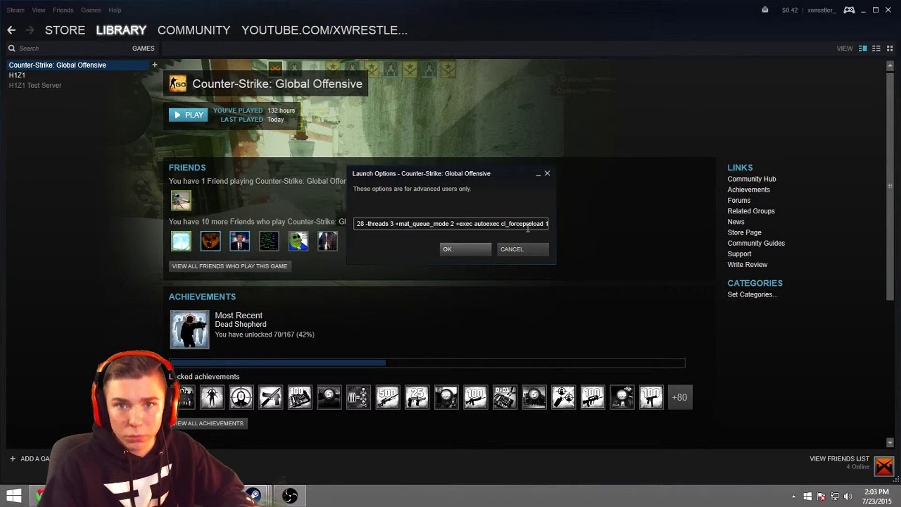
Accept the complete launch options line and close the Counter-Strike: Global Offensive properties
left_click_drag(548, 223, 342, 217)
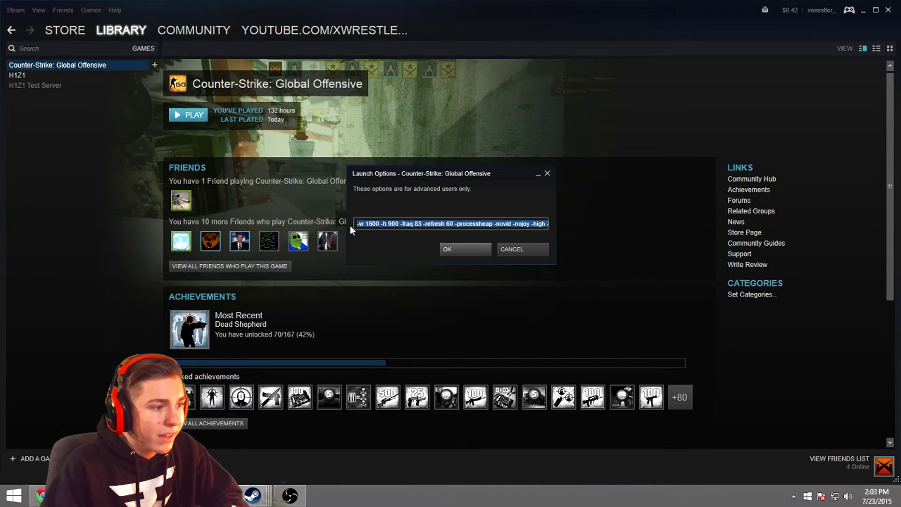
left_click(360, 223)
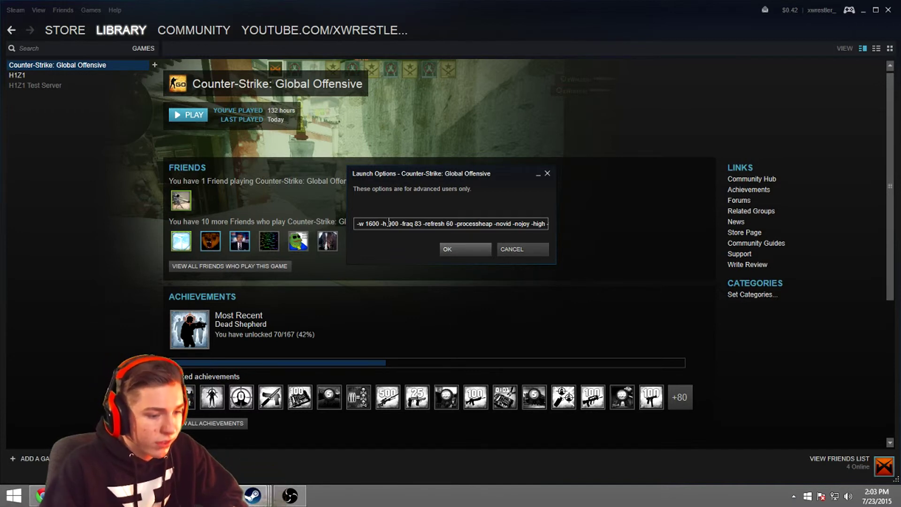
left_click(466, 249)
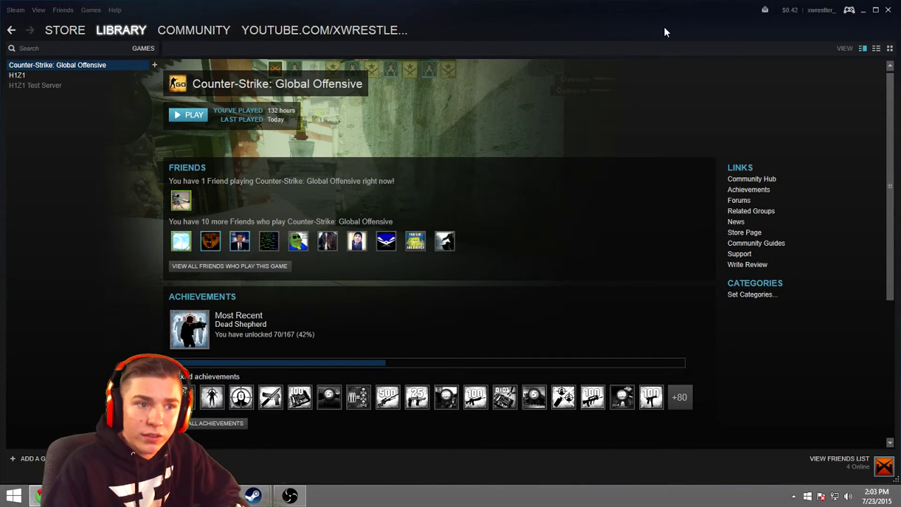
left_click(863, 12)
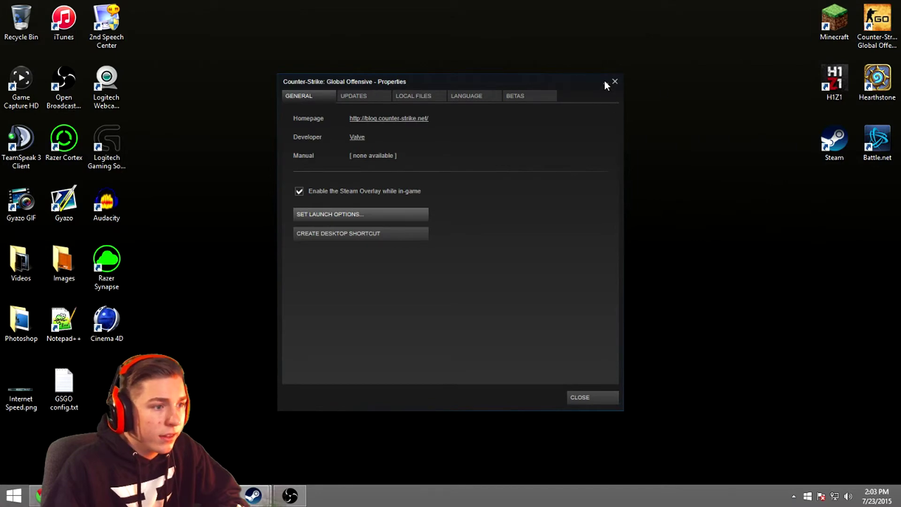
left_click(571, 397)
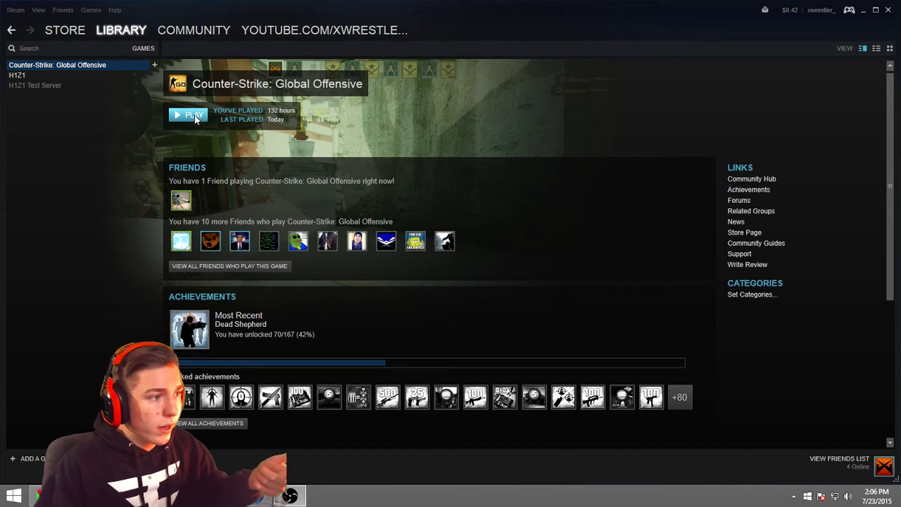
Launch Counter-Strike: Global Offensive from the Steam library
left_click(192, 115)
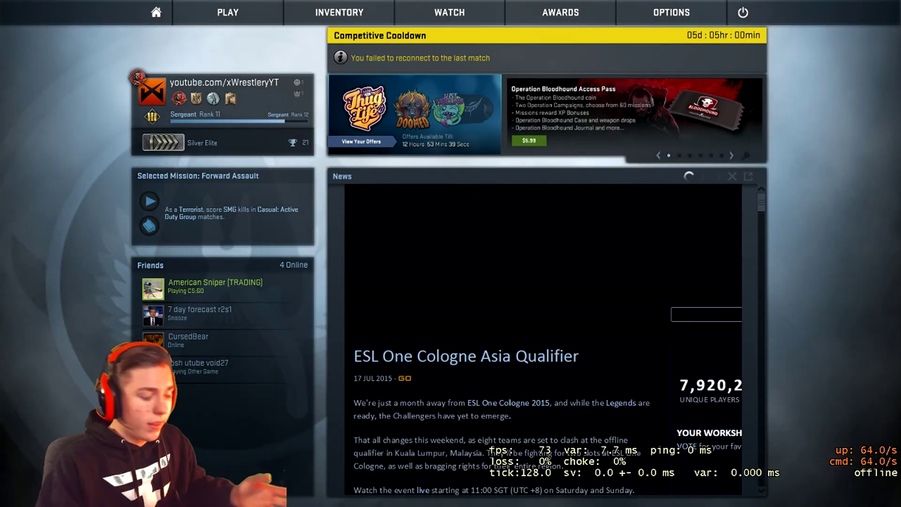
mouse_move(291, 116)
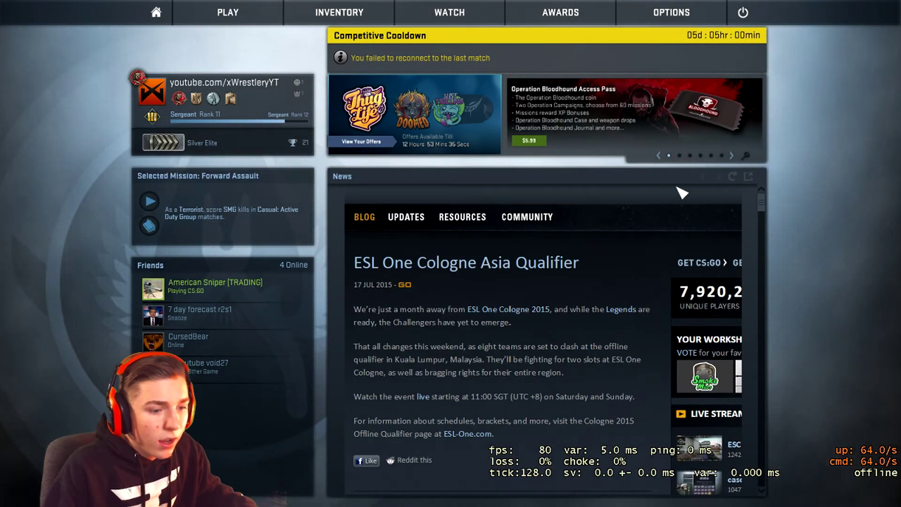